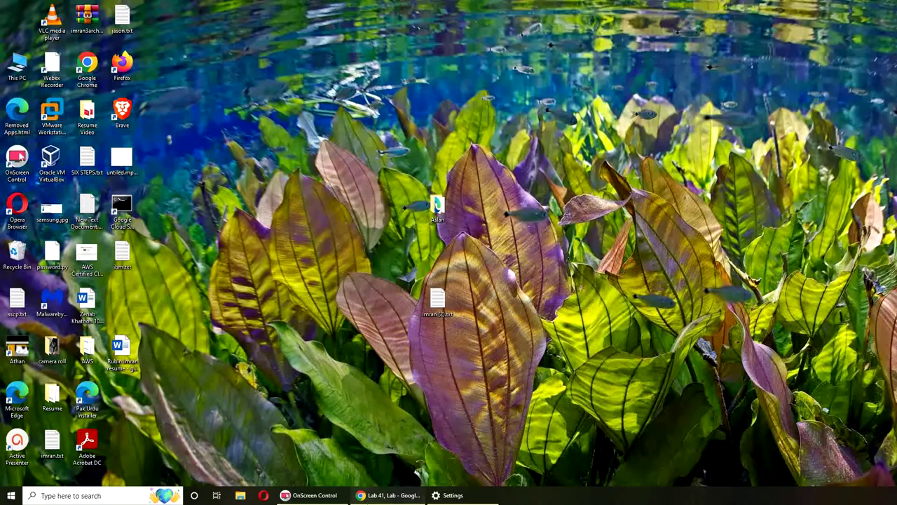
Switch to the uCertify lab in Chrome and close the open Group Policy and Server Manager windows on the virtual machine
click(389, 495)
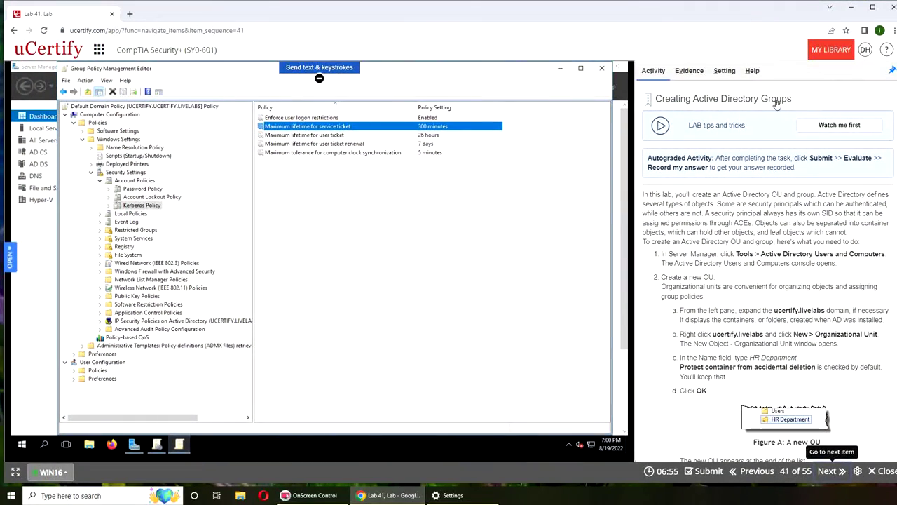
click(602, 68)
click(407, 65)
click(616, 66)
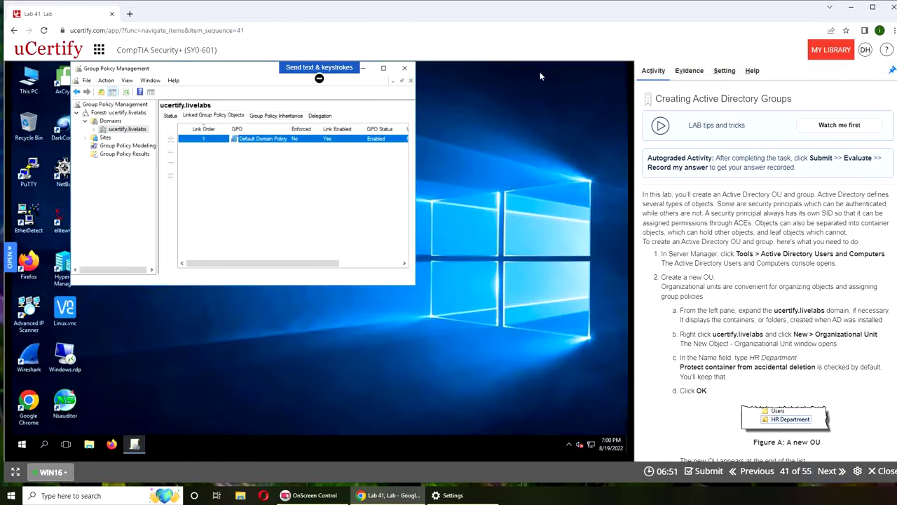
click(407, 66)
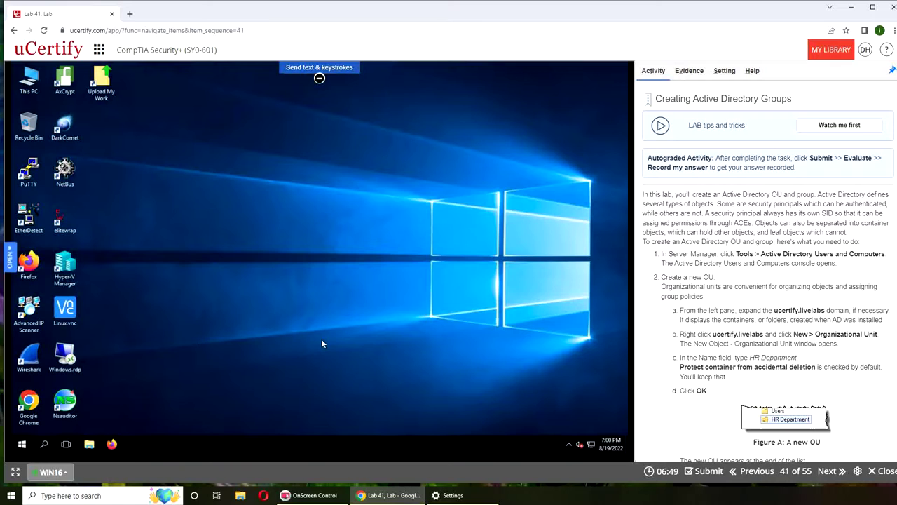
Read through the lab instructions for creating an Active Directory organizational unit and group
scroll(792, 355, down, 3)
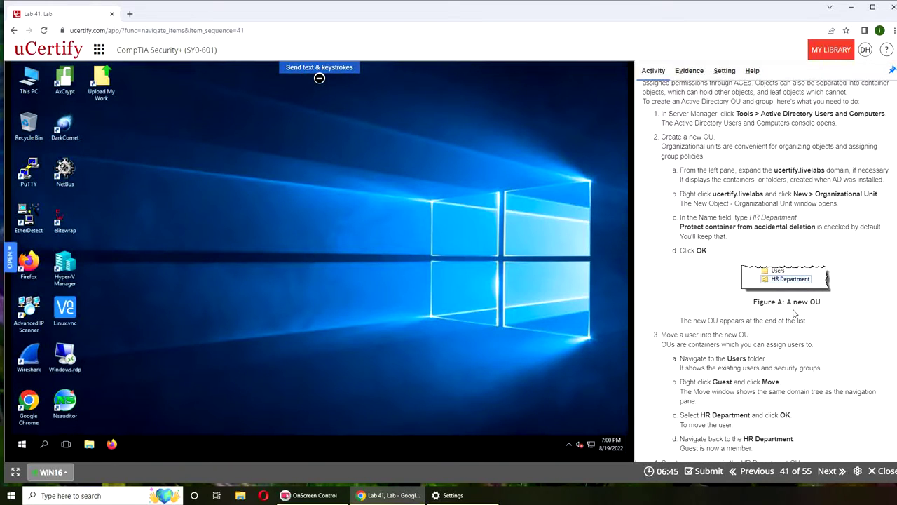
mouse_move(790, 283)
scroll(792, 356, down, 5)
scroll(792, 354, down, 1)
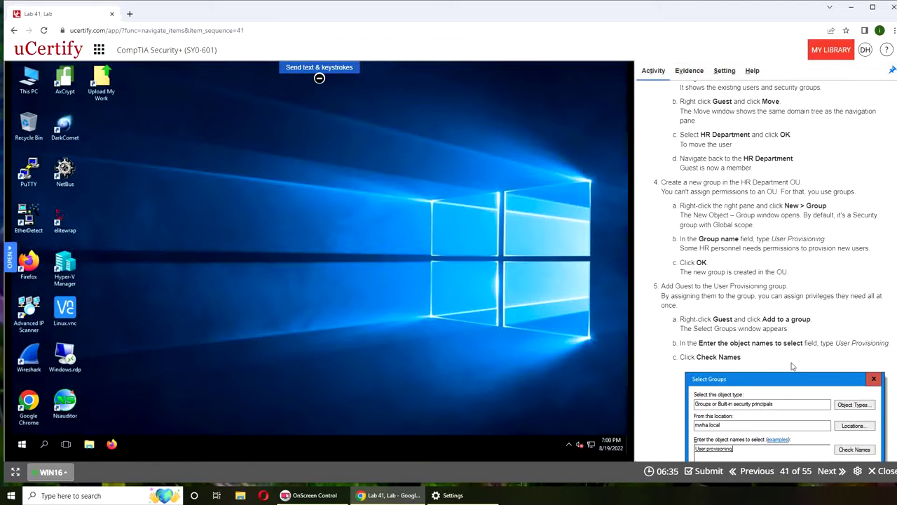
scroll(792, 365, down, 5)
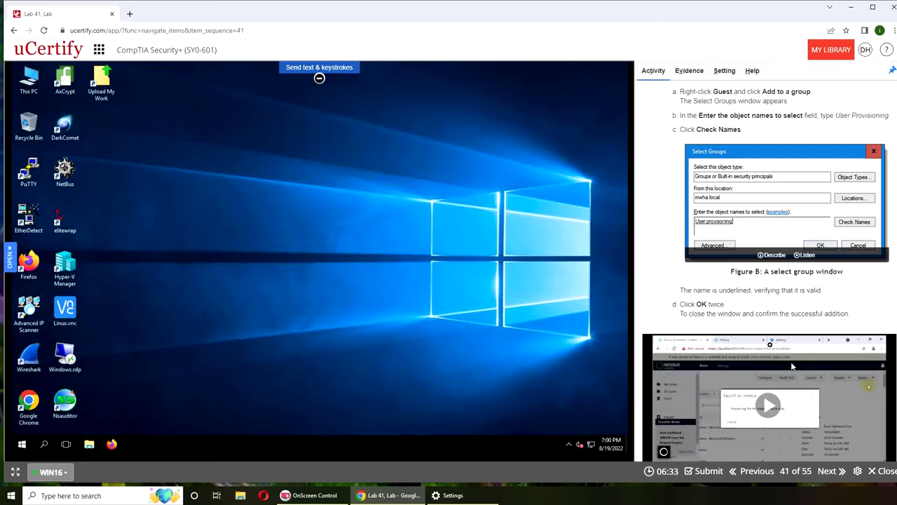
scroll(792, 365, up, 2)
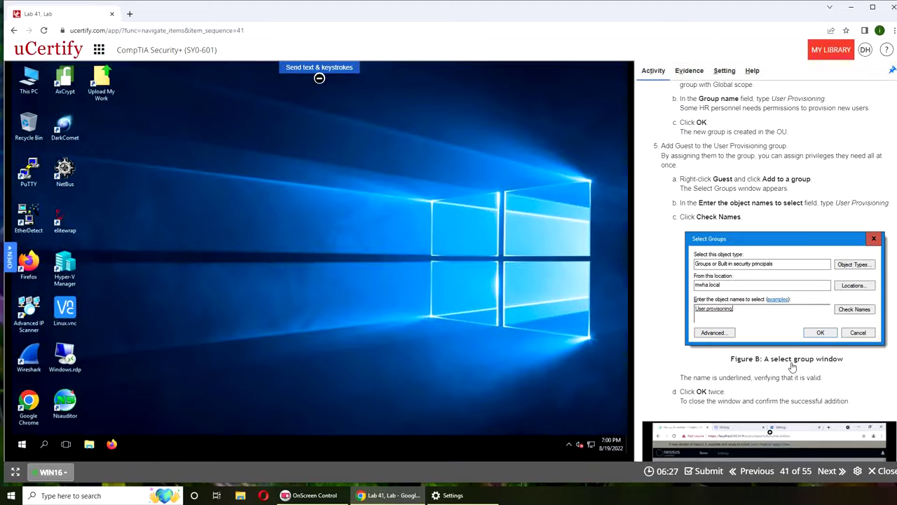
scroll(792, 366, up, 10)
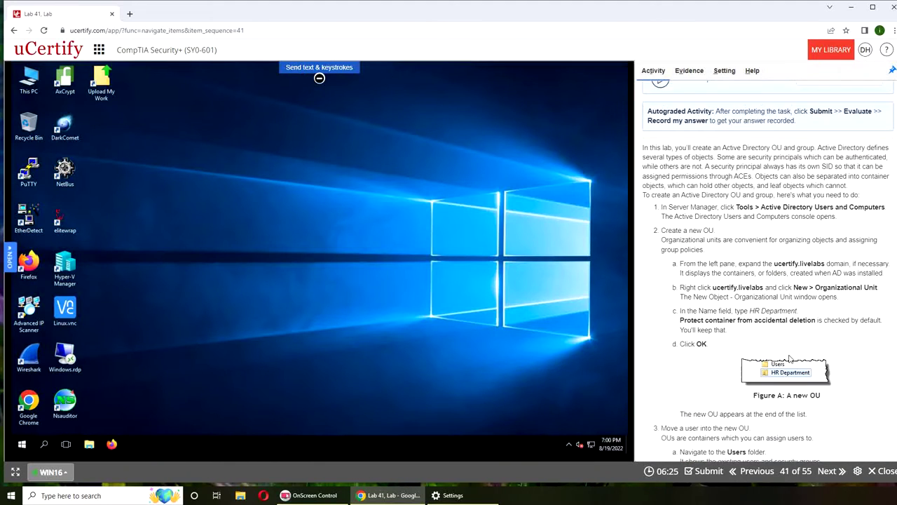
scroll(791, 358, down, 2)
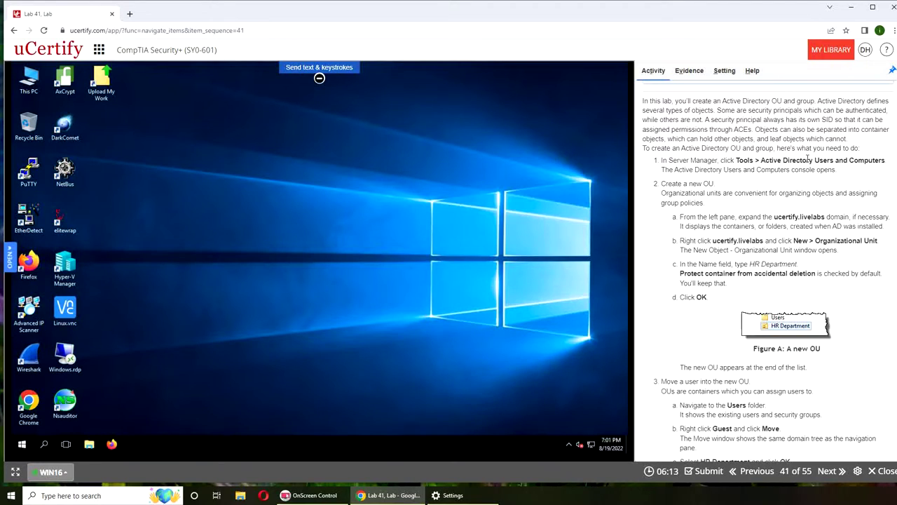
Start Server Manager on the virtual machine and open the Active Directory Users and Computers console
click(22, 444)
click(176, 200)
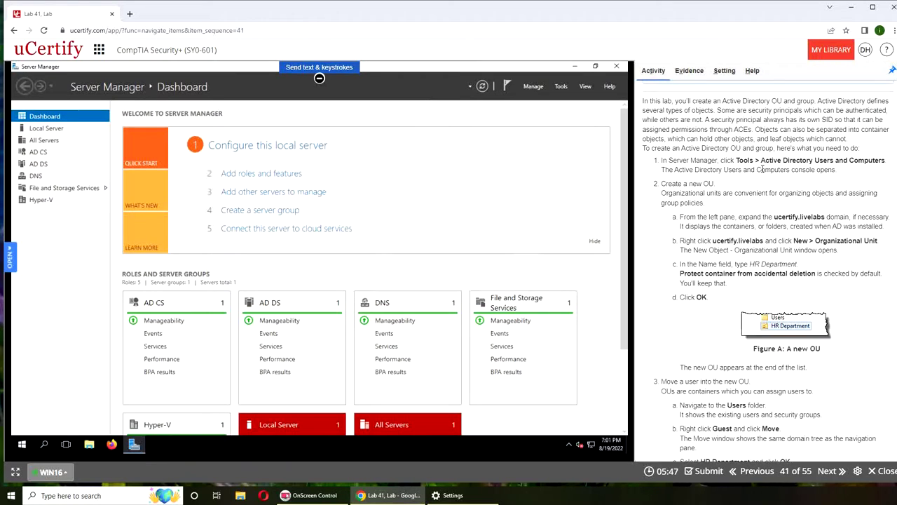
click(561, 87)
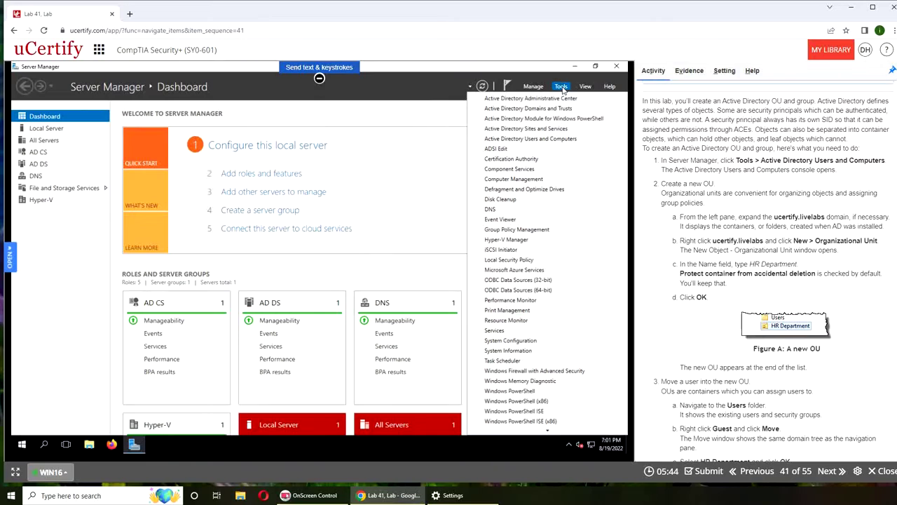
click(539, 140)
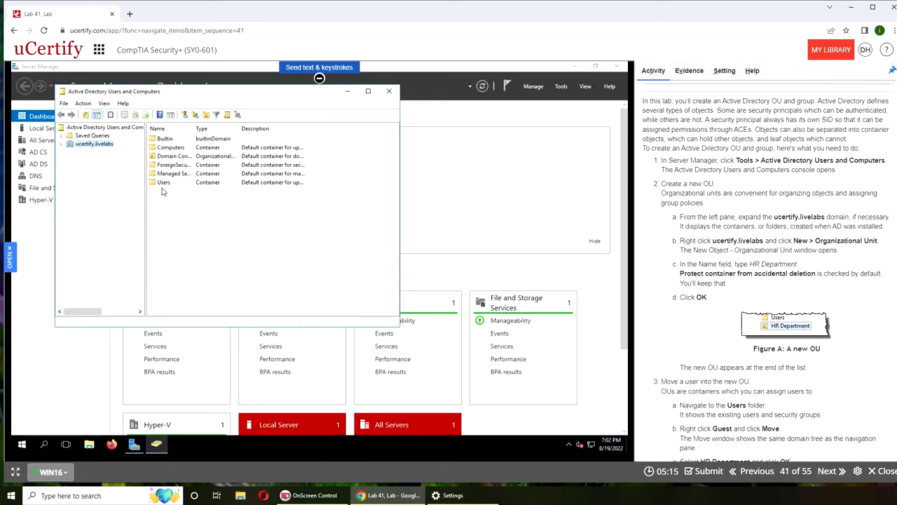
Create an organizational unit named HR Department in the ucertify.livelabs domain, and extend the WIN16 lab time by 10 minutes
click(61, 144)
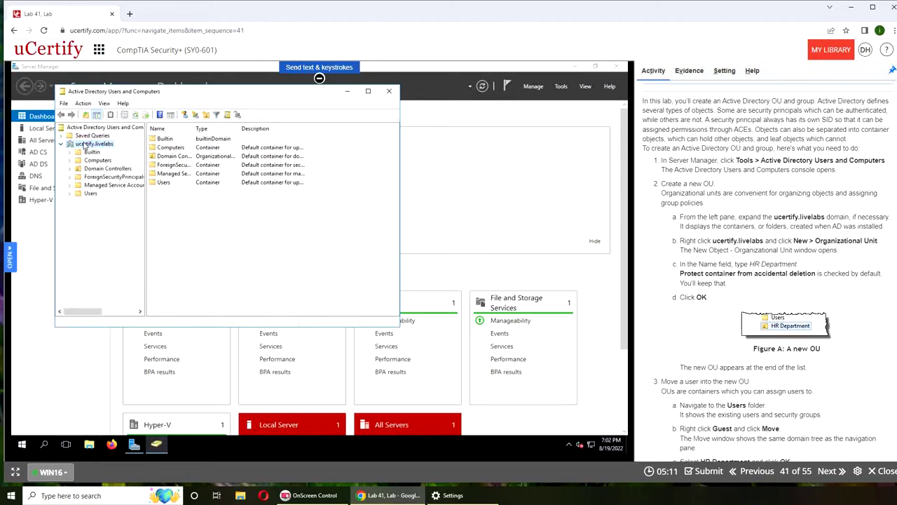
right_click(84, 145)
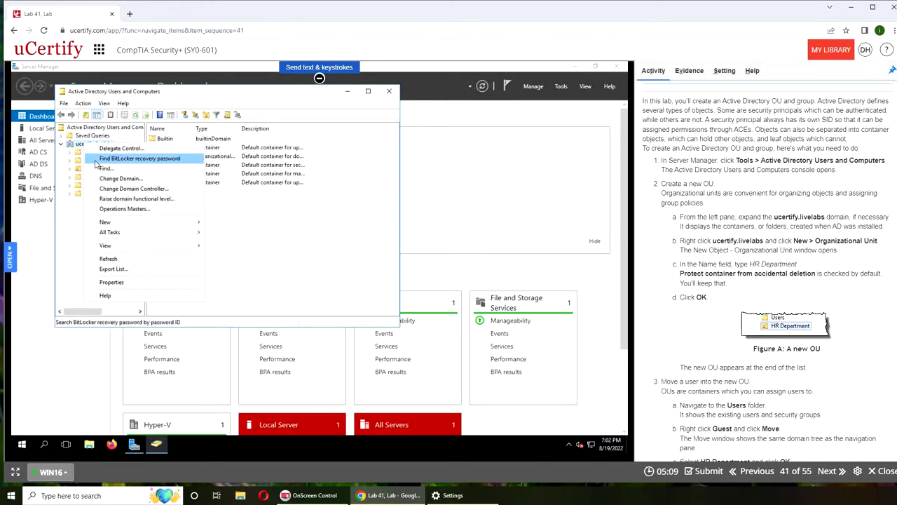
mouse_move(124, 225)
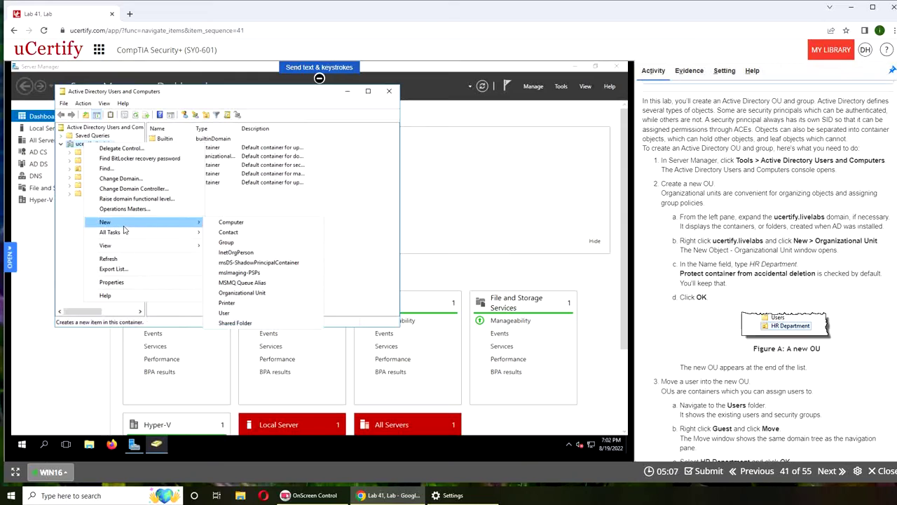
click(258, 295)
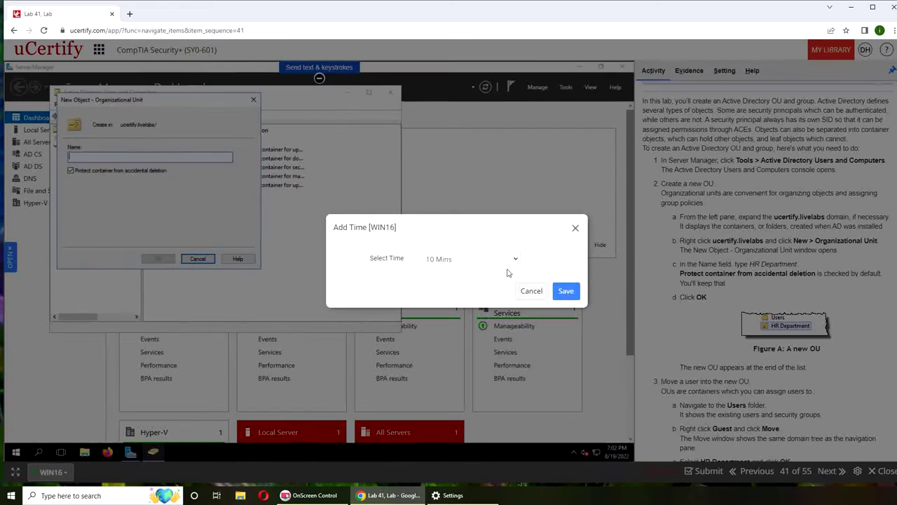
click(567, 292)
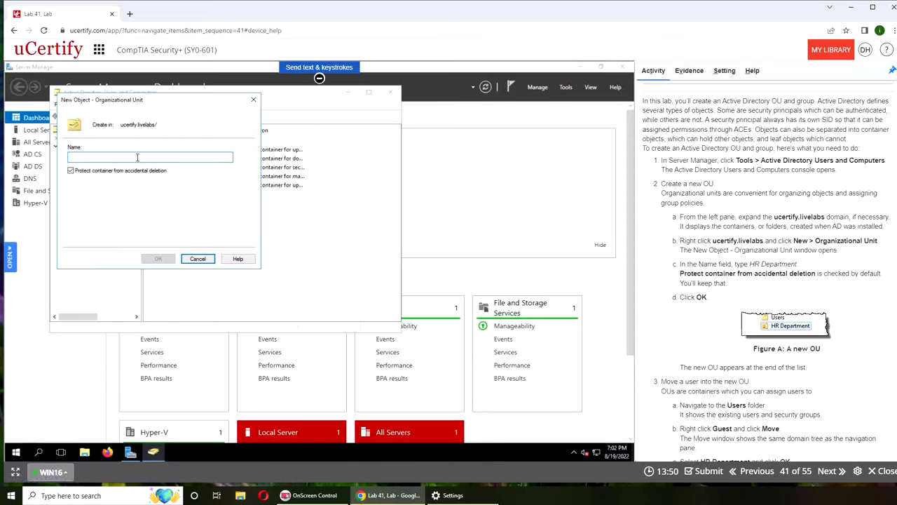
text(HR Depa)
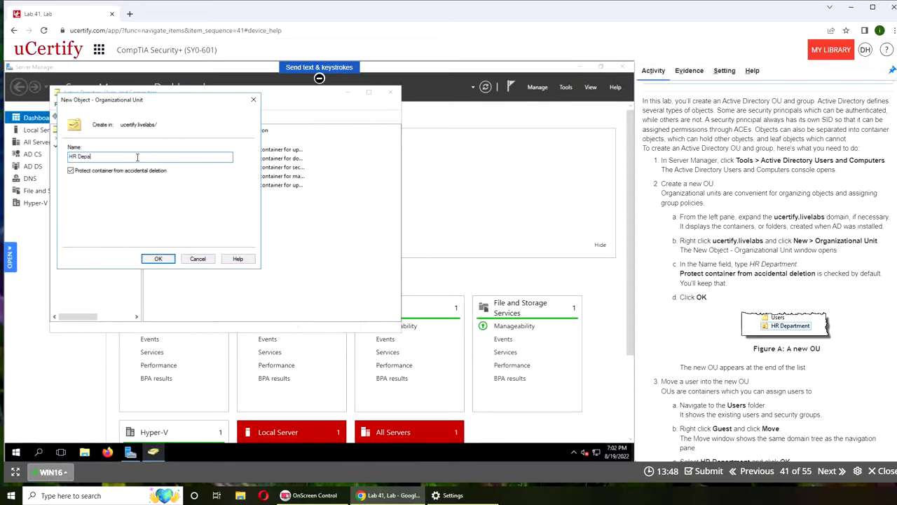
text(rtment)
click(159, 260)
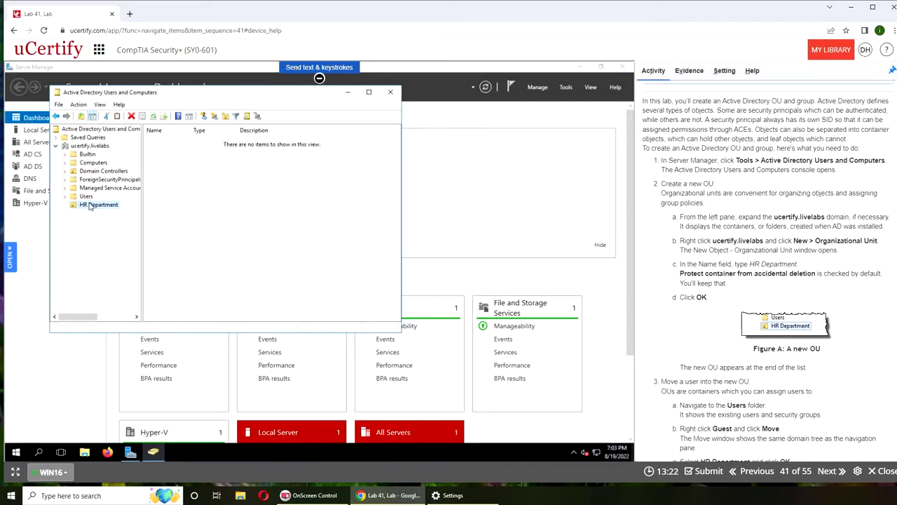
right_click(81, 148)
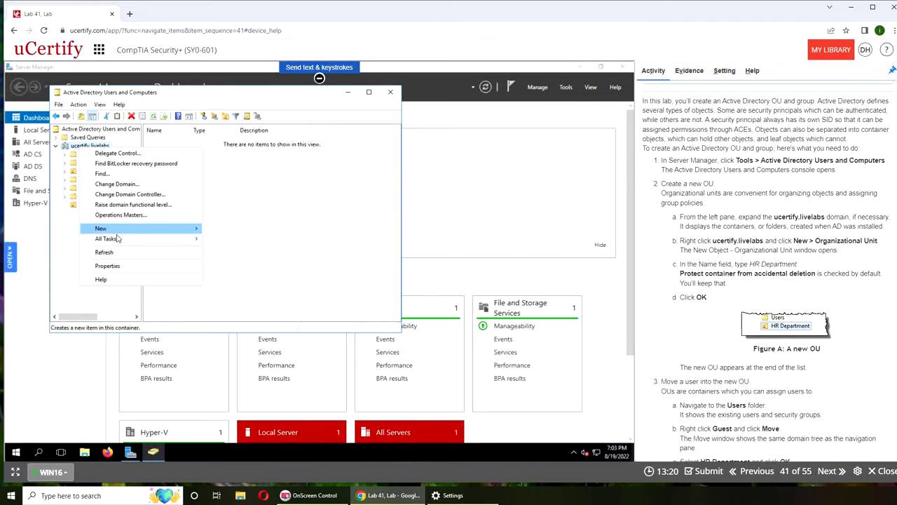
mouse_move(156, 230)
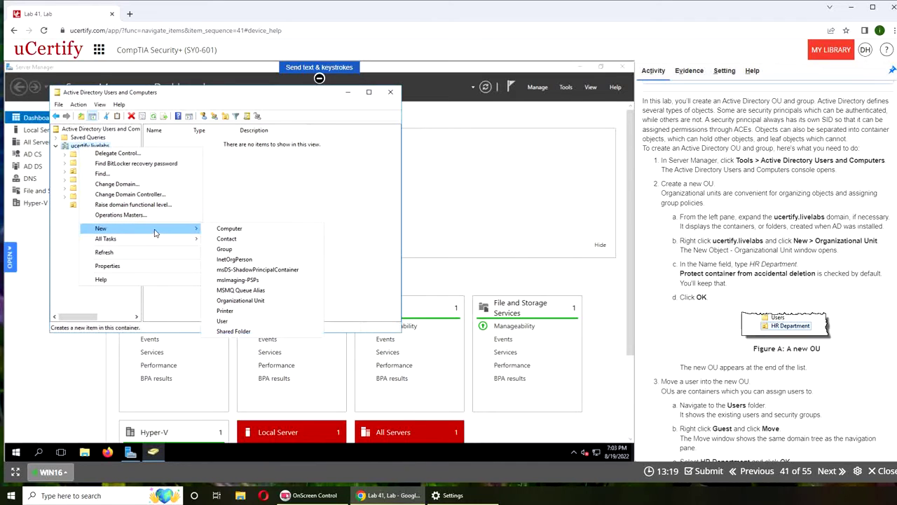
click(240, 300)
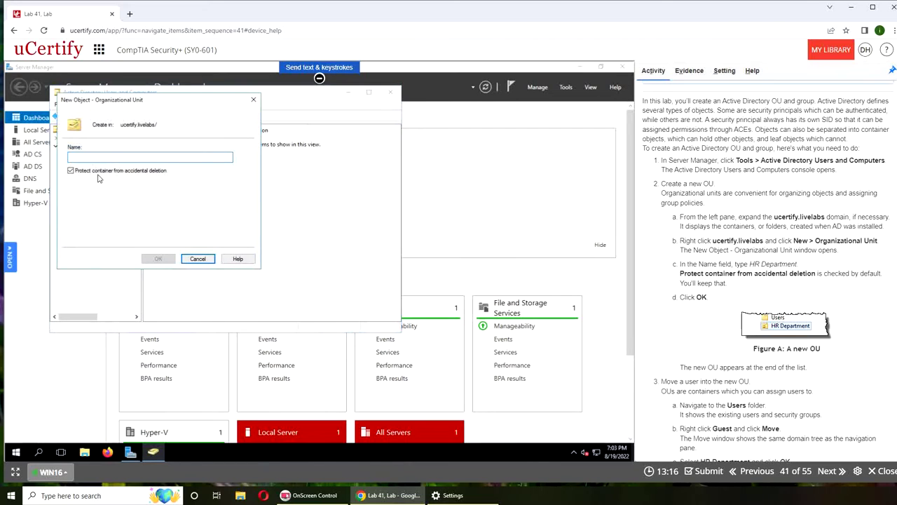
click(71, 171)
click(203, 260)
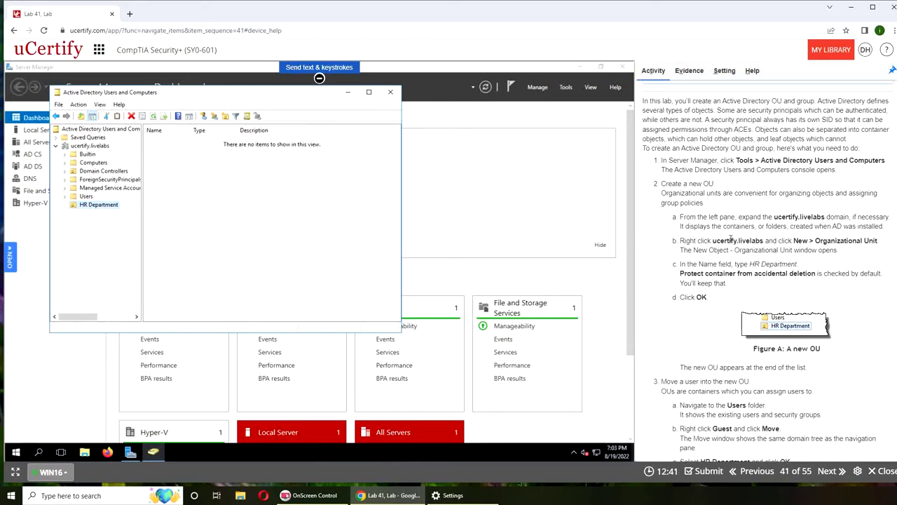
Display the contents of the Users container and widen the console window and its Name and Type columns to show full entries
scroll(720, 326, down, 3)
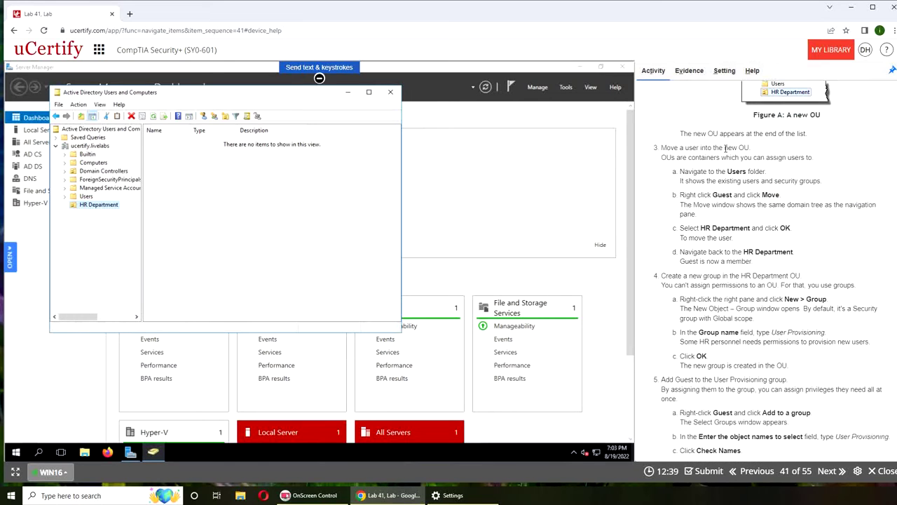
scroll(810, 152, down, 1)
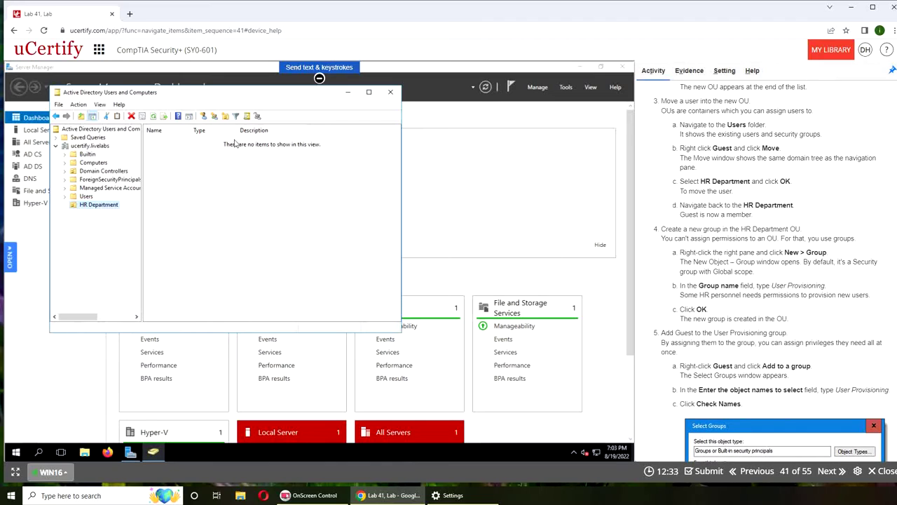
click(86, 196)
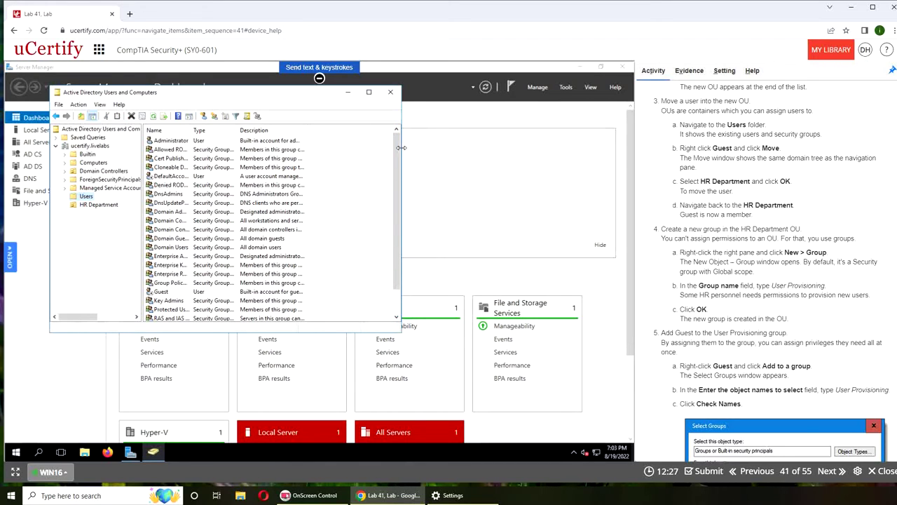
drag(403, 152, 618, 169)
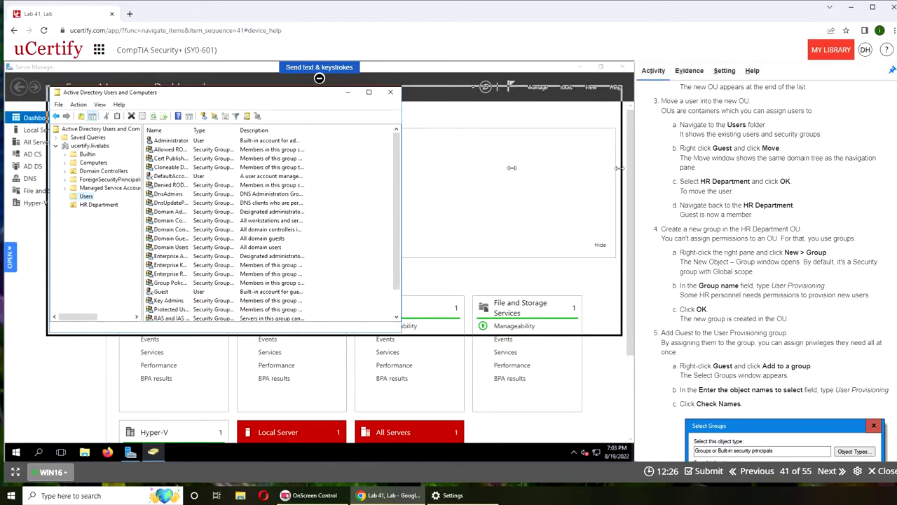
double_click(193, 129)
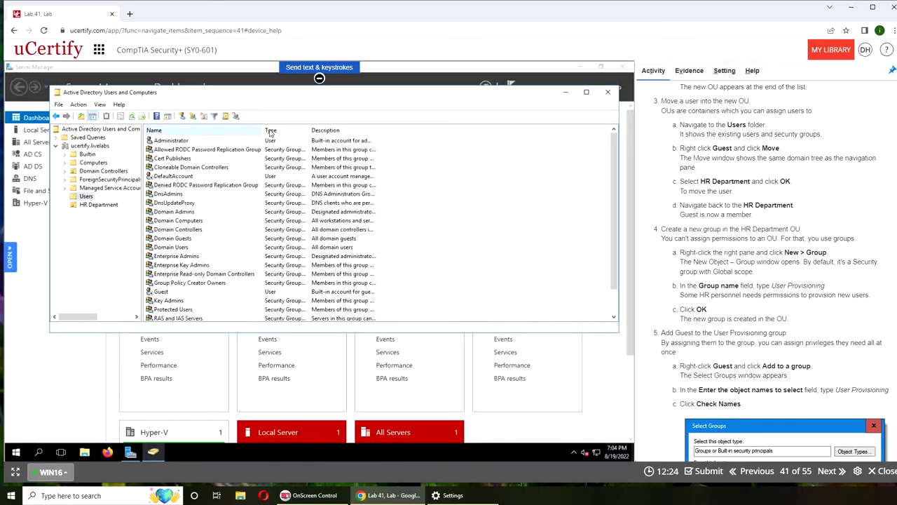
double_click(308, 129)
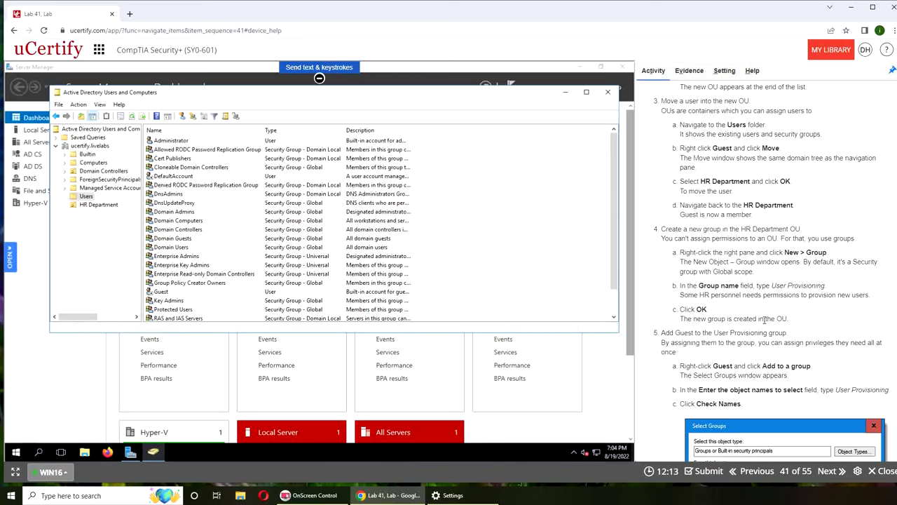
Move the Guest account from the Users container into the HR Department organizational unit
scroll(806, 312, down, 1)
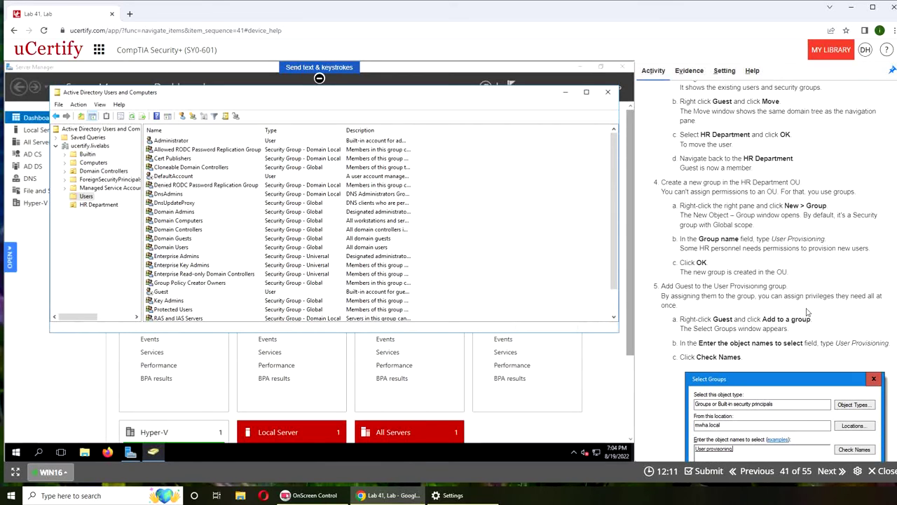
scroll(806, 312, up, 1)
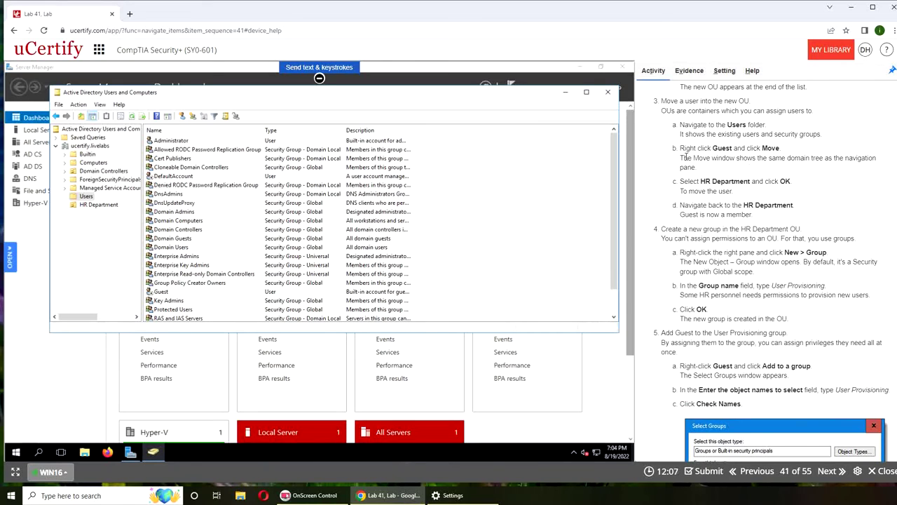
right_click(160, 291)
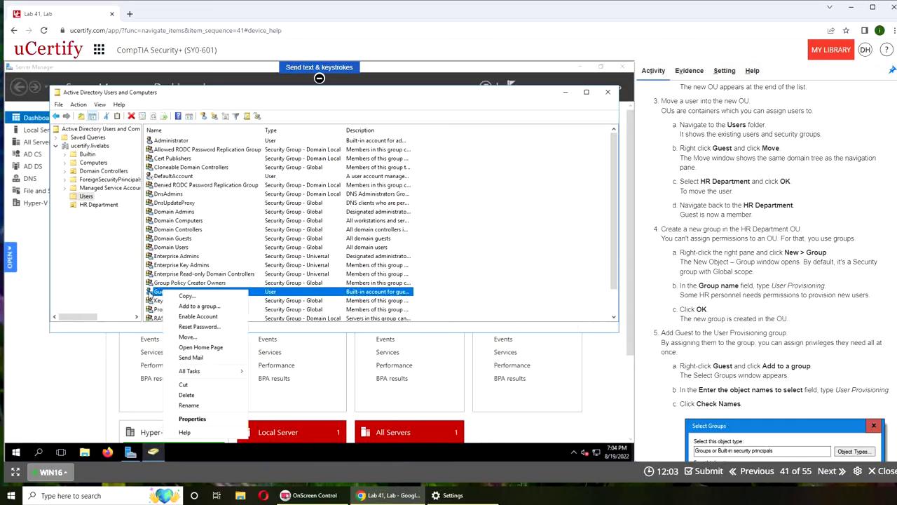
mouse_move(225, 372)
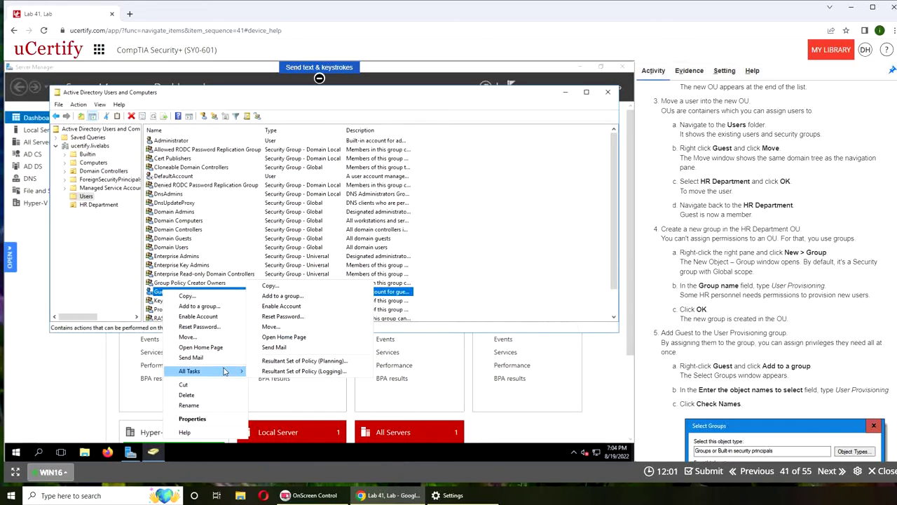
click(199, 337)
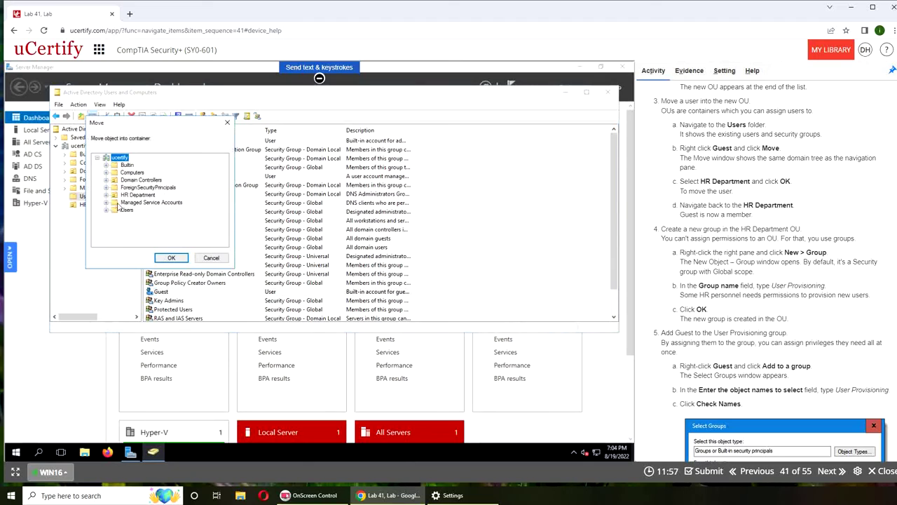
click(118, 196)
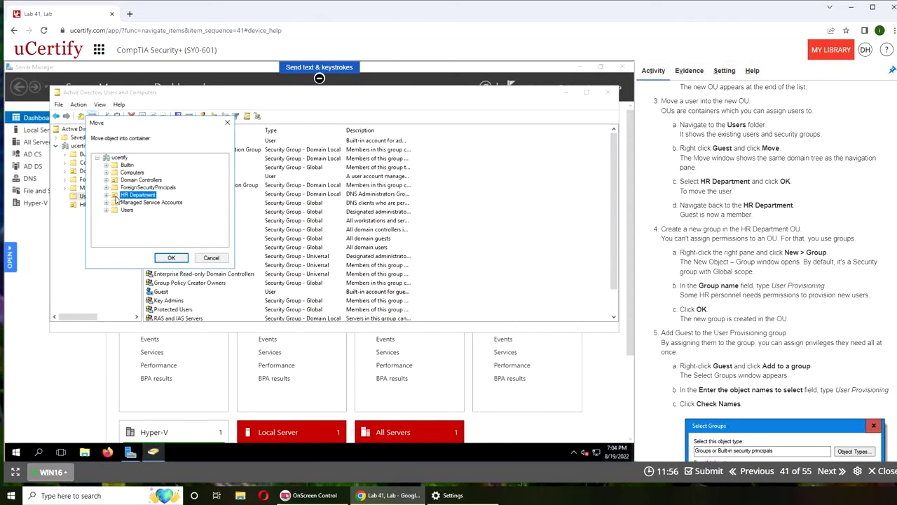
click(172, 258)
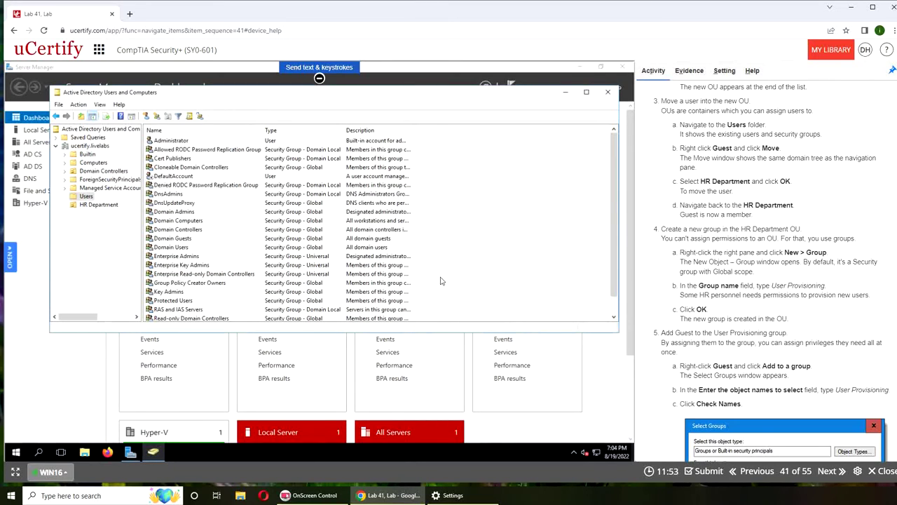
Create a global security group named User Provisioning inside the HR Department organizational unit
click(90, 206)
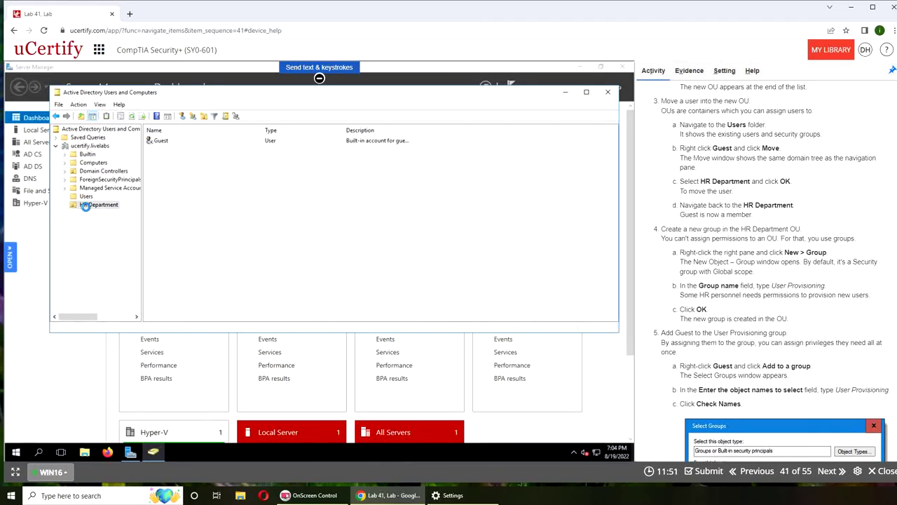
right_click(179, 183)
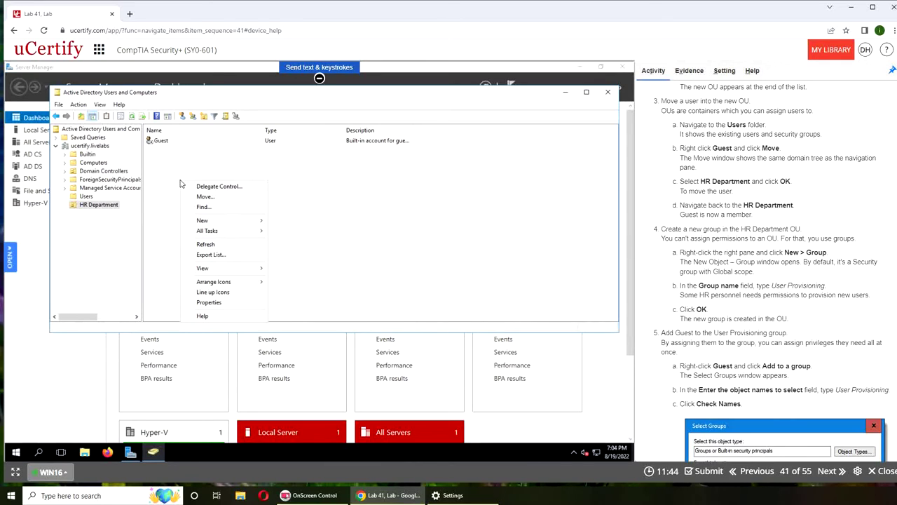
right_click(90, 208)
right_click(224, 197)
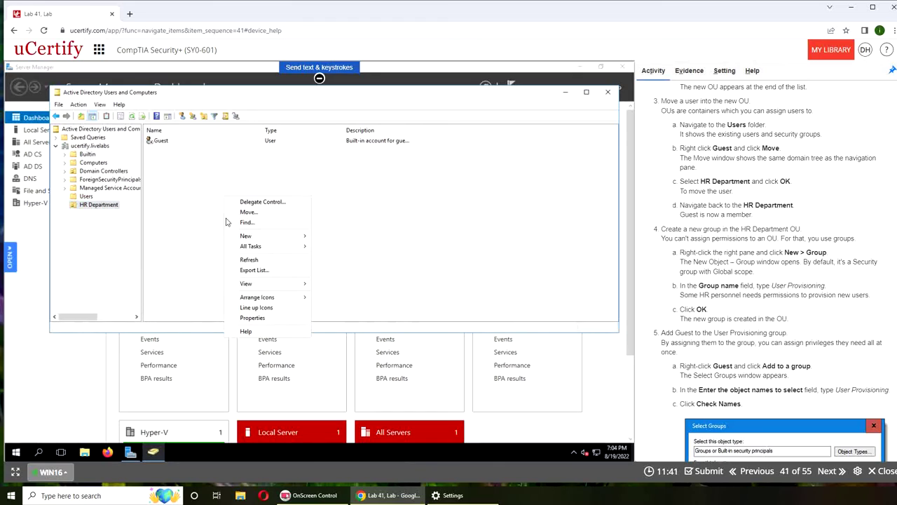
mouse_move(265, 237)
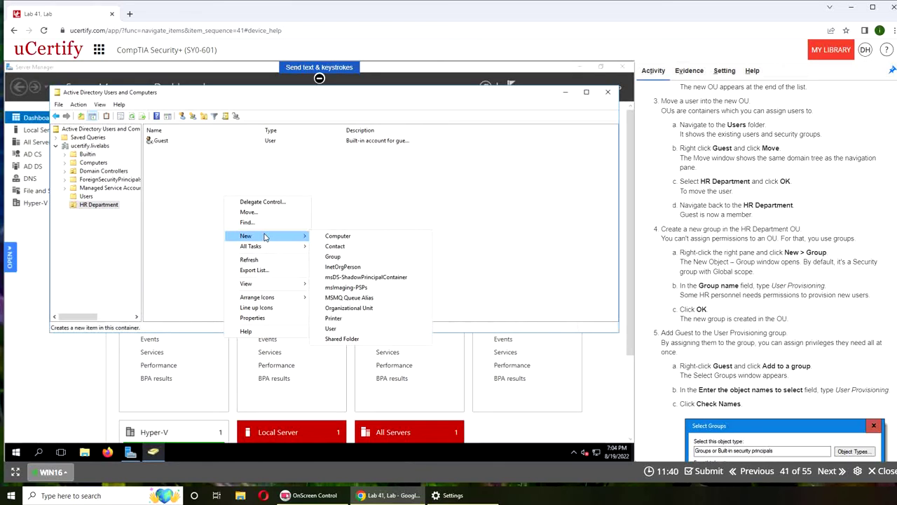
click(358, 259)
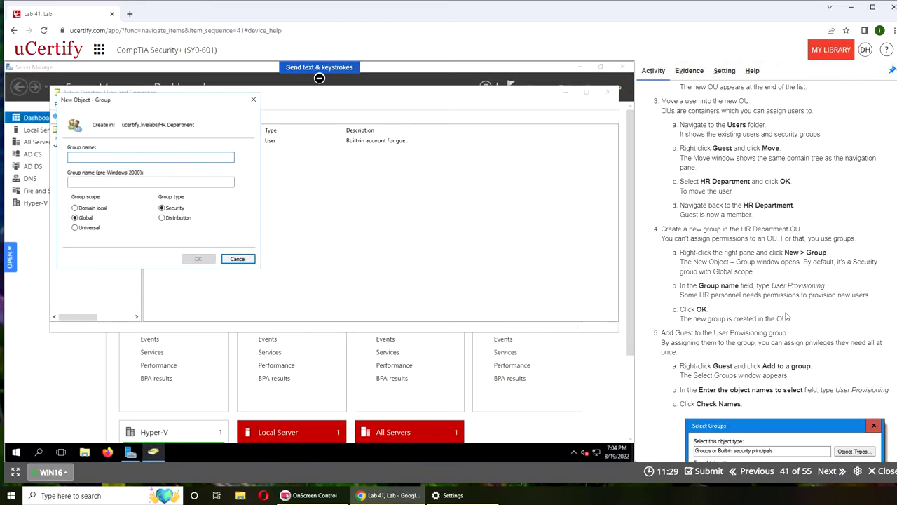
drag(772, 286, 825, 283)
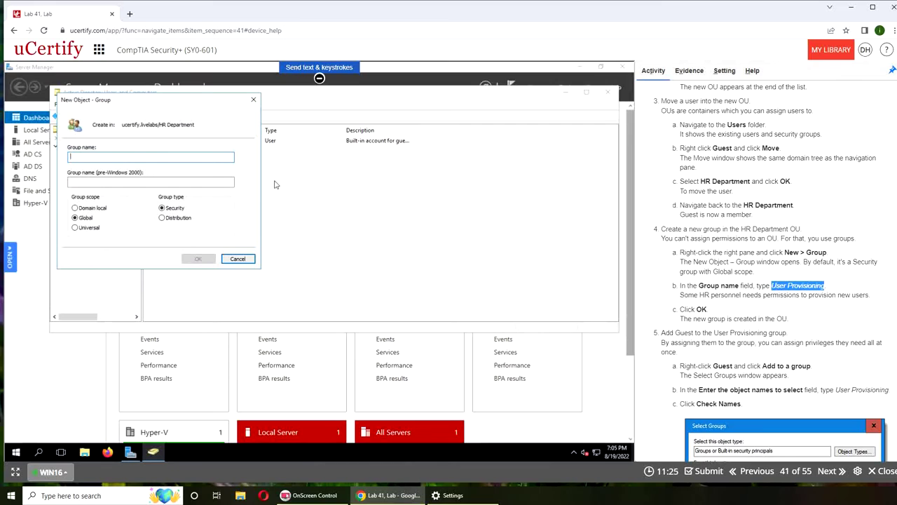
click(106, 157)
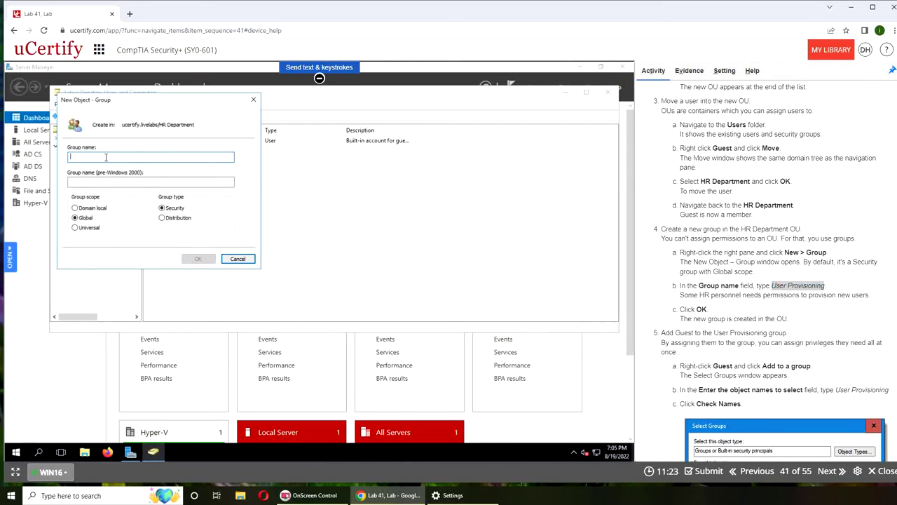
text(Us)
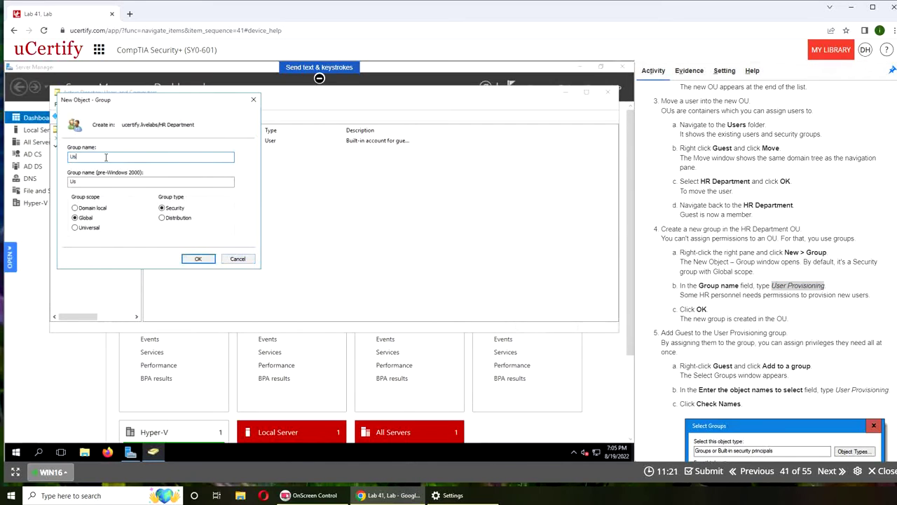
text(er Provisioning)
click(203, 259)
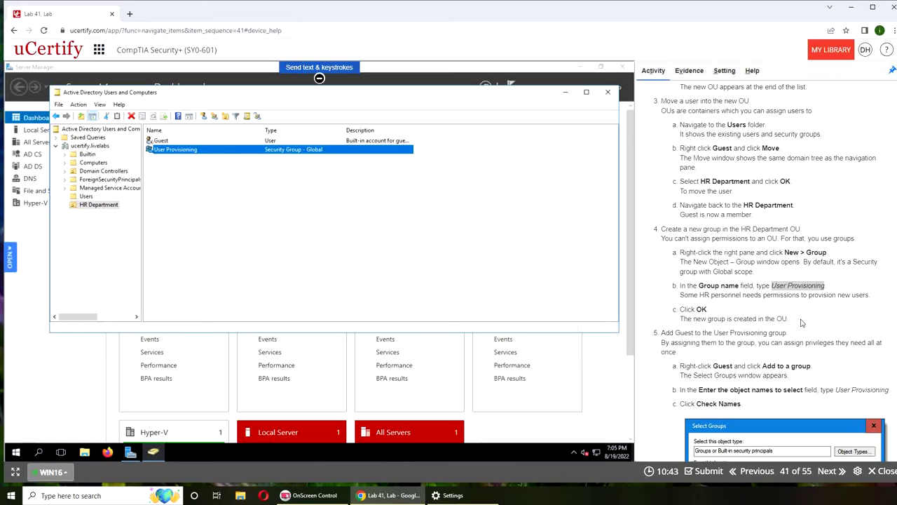
Read the instructions for adding Guest to the group, and check the member list in User Provisioning's properties
scroll(802, 322, down, 3)
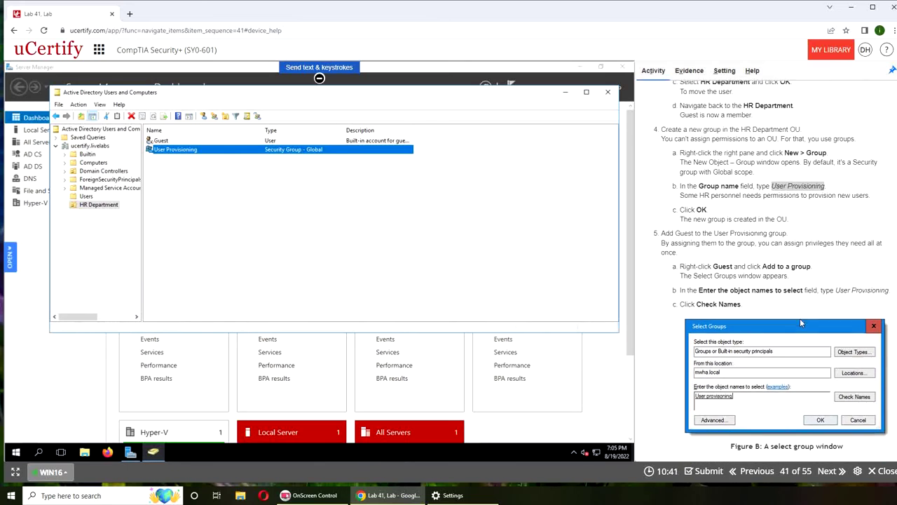
scroll(801, 323, down, 1)
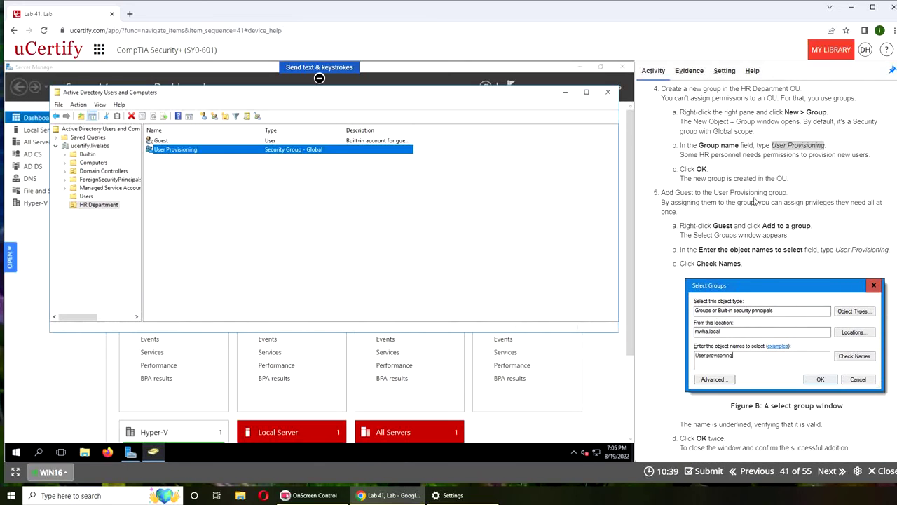
scroll(767, 264, down, 1)
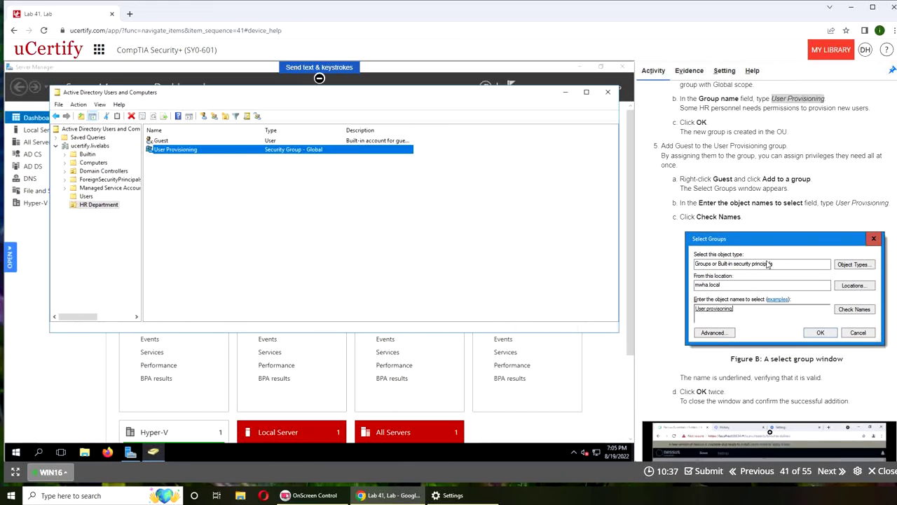
right_click(185, 149)
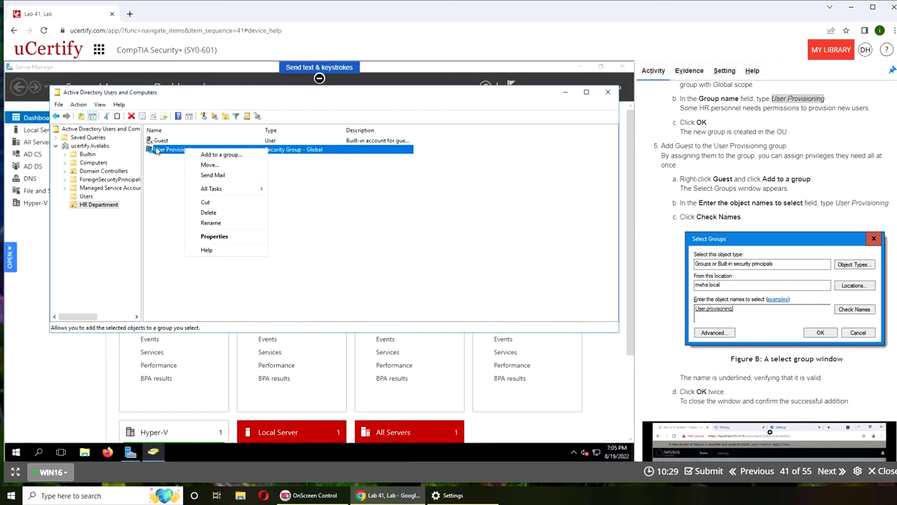
click(214, 236)
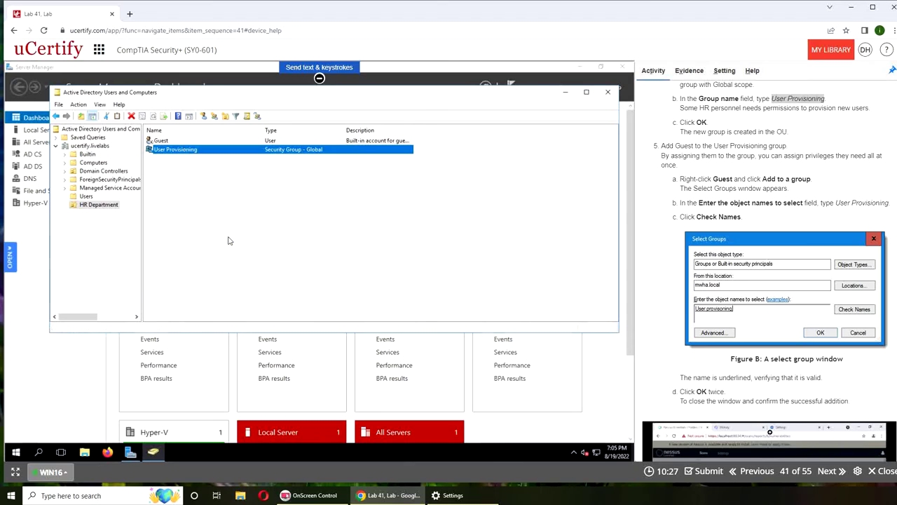
click(281, 125)
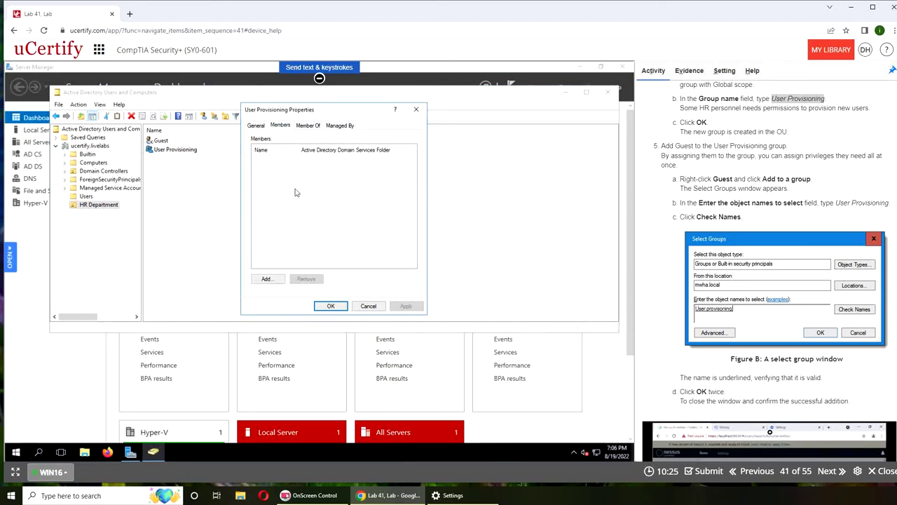
key(Escape)
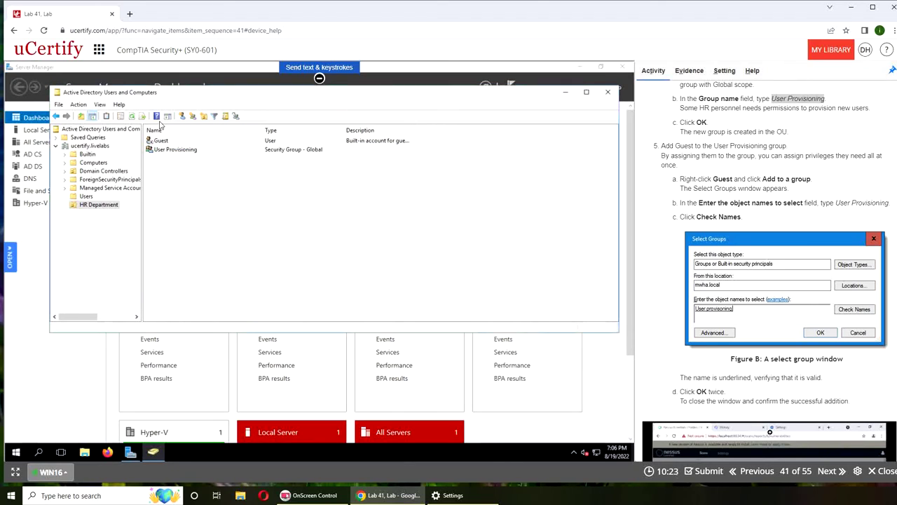
Add the Guest account to the User Provisioning group, looking the group up with the name "user"
right_click(176, 141)
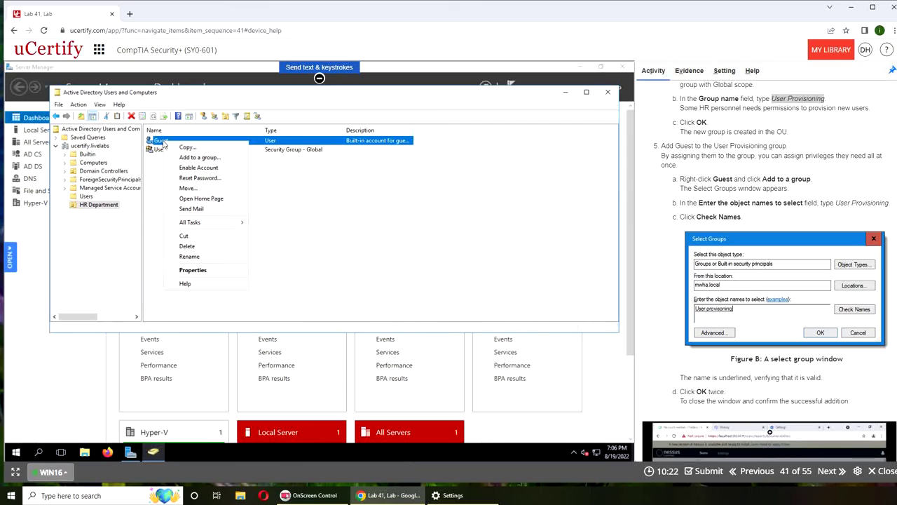
click(222, 161)
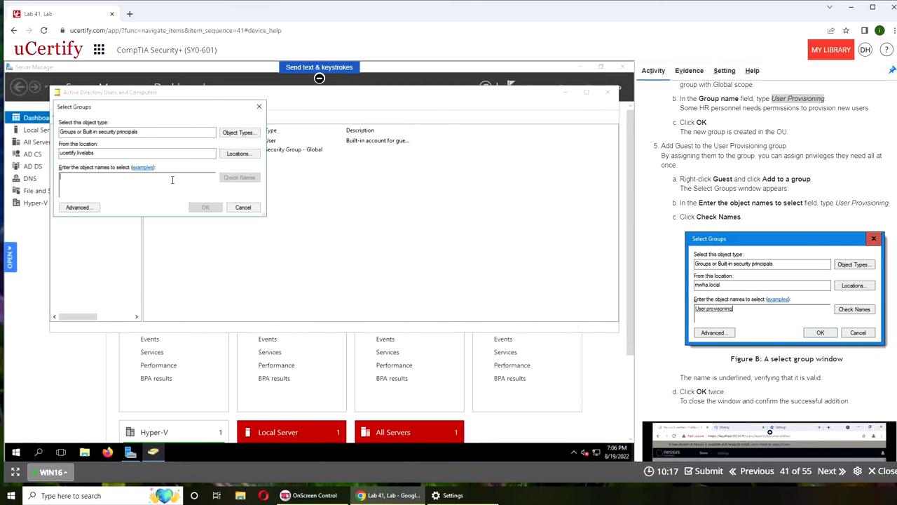
text(user)
key(Return)
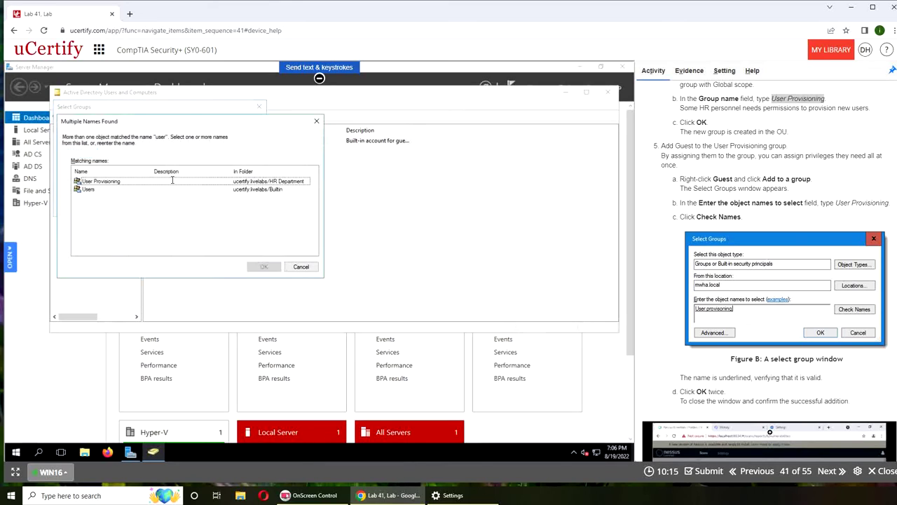
click(112, 182)
key(Return)
key(Return)
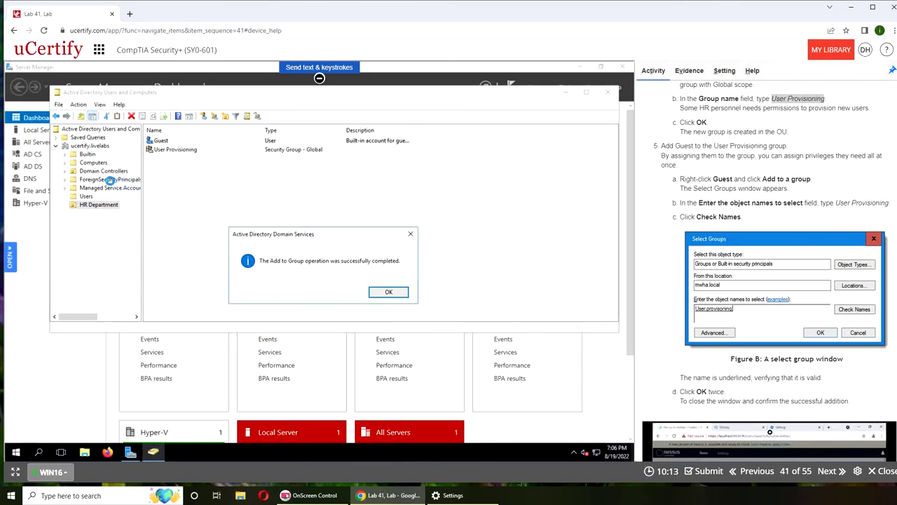
click(403, 294)
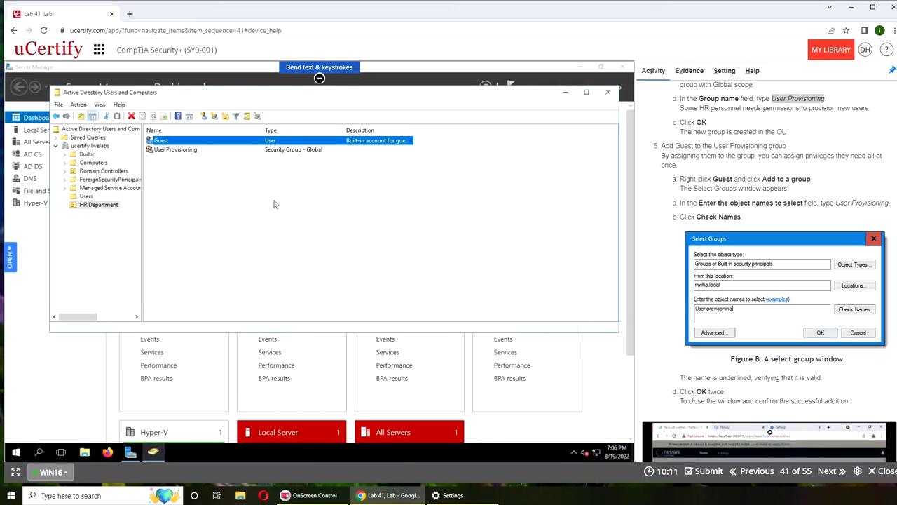
Inspect the User Provisioning group's general properties and its member list for the Guest account
double_click(196, 153)
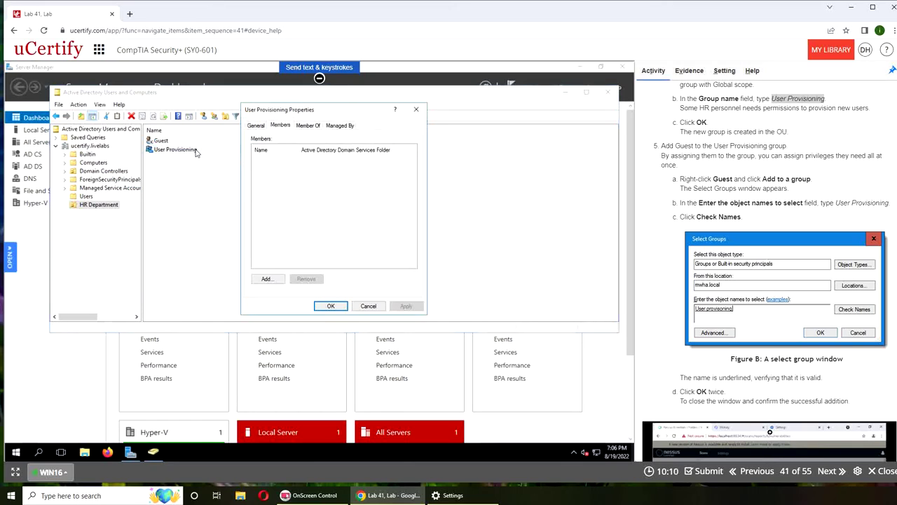
click(257, 125)
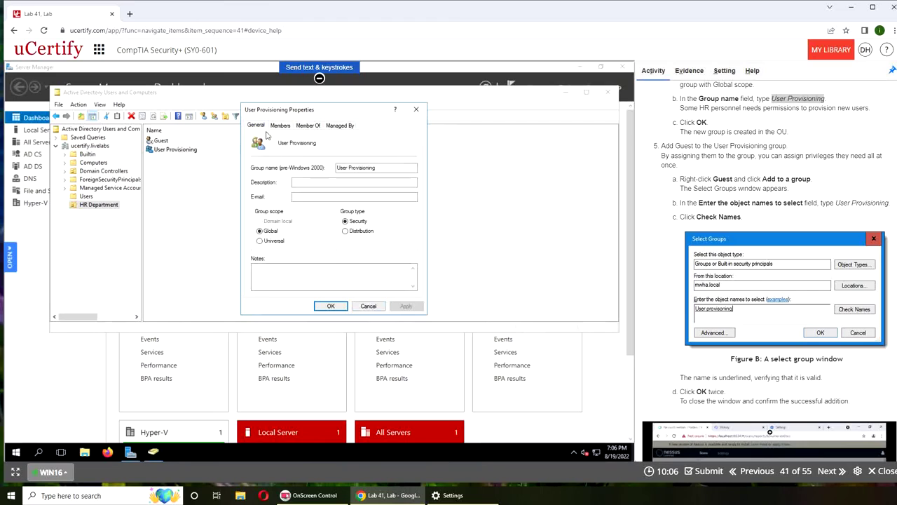
click(367, 307)
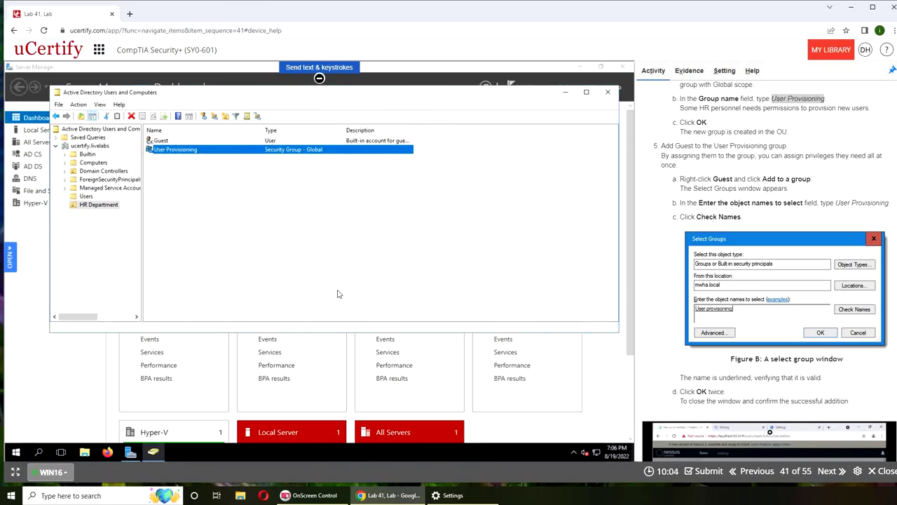
right_click(178, 154)
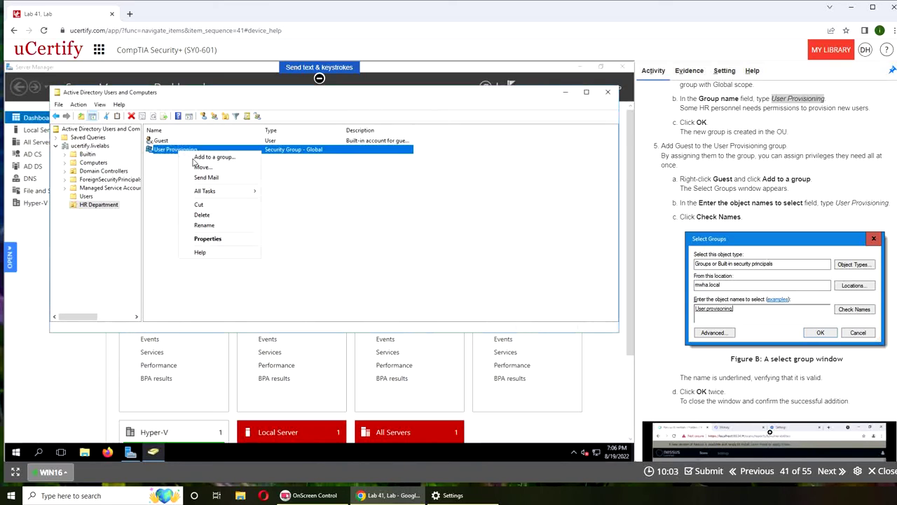
click(235, 239)
click(279, 127)
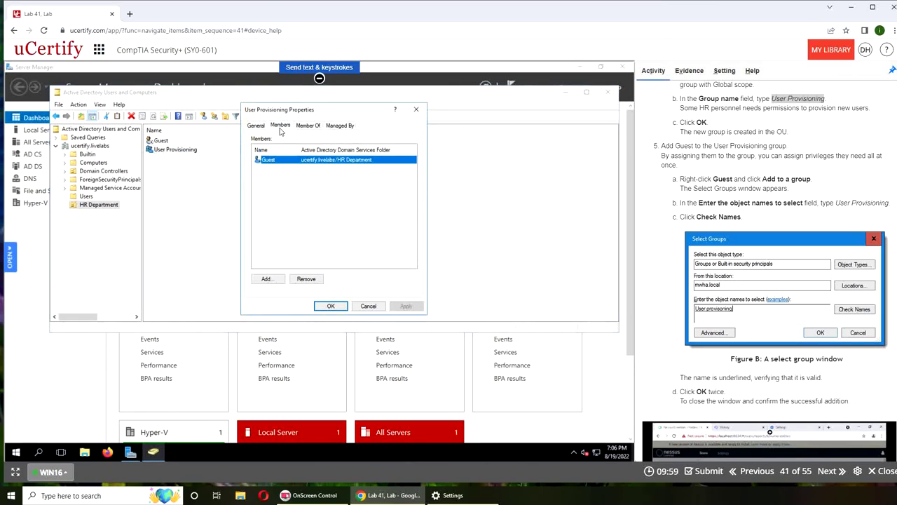
click(367, 307)
Close the Active Directory Users and Computers console, submit the lab for evaluation, and look through the explanation
scroll(765, 320, down, 2)
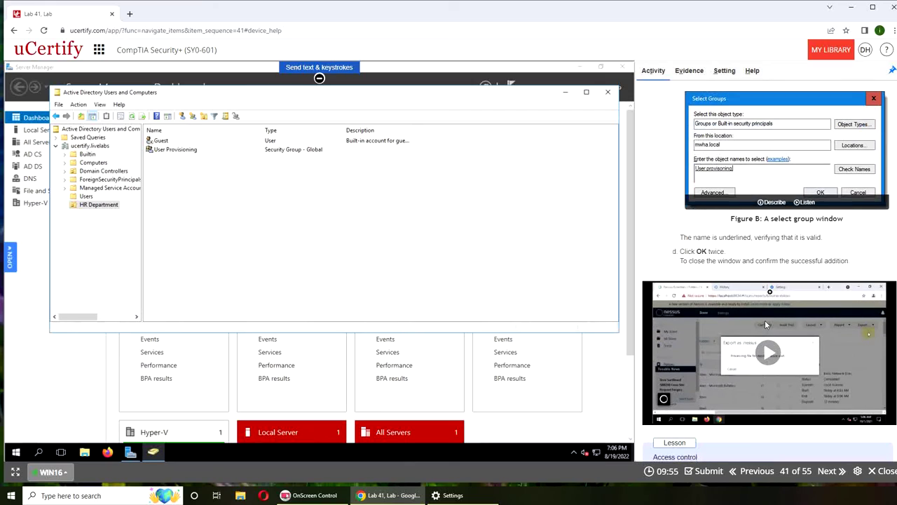
scroll(690, 170, down, 1)
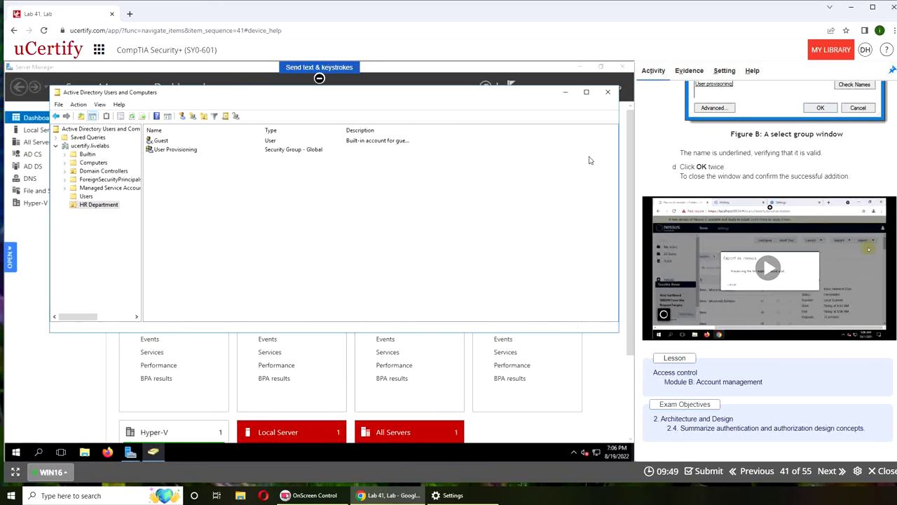
click(608, 92)
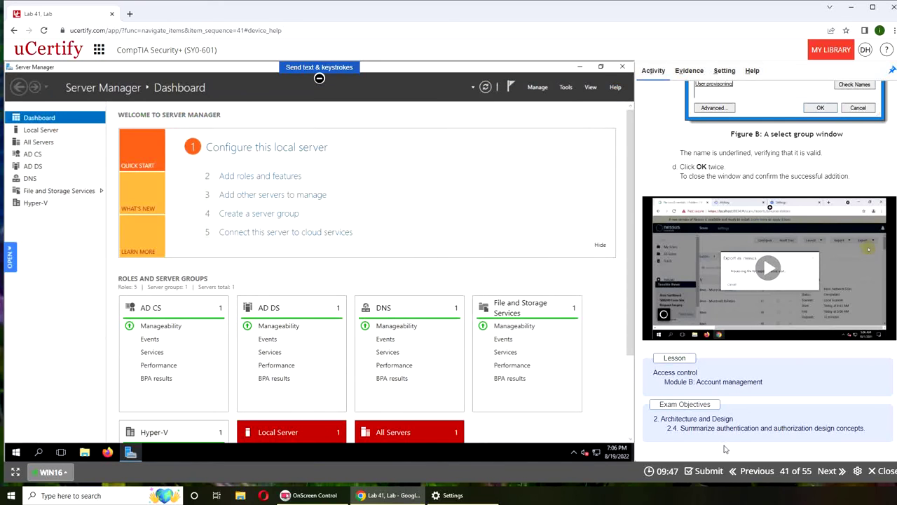
scroll(749, 430, up, 6)
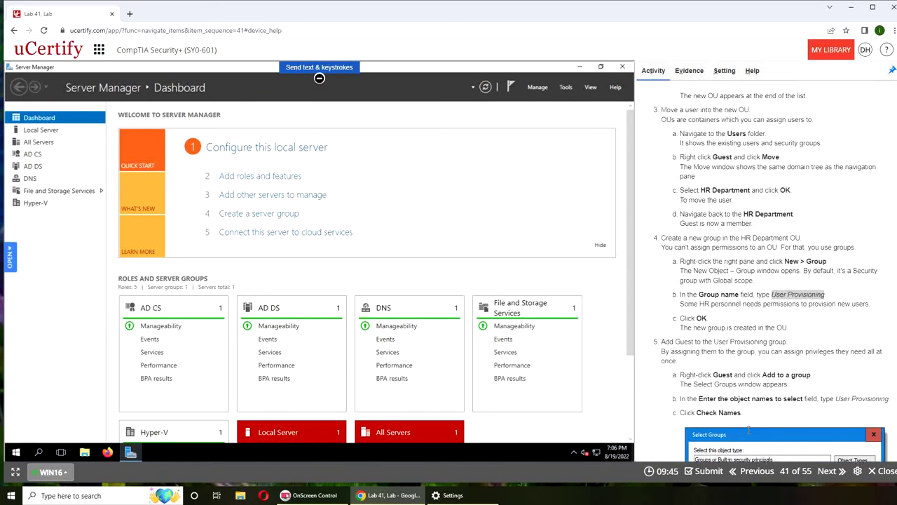
scroll(749, 431, down, 6)
click(703, 471)
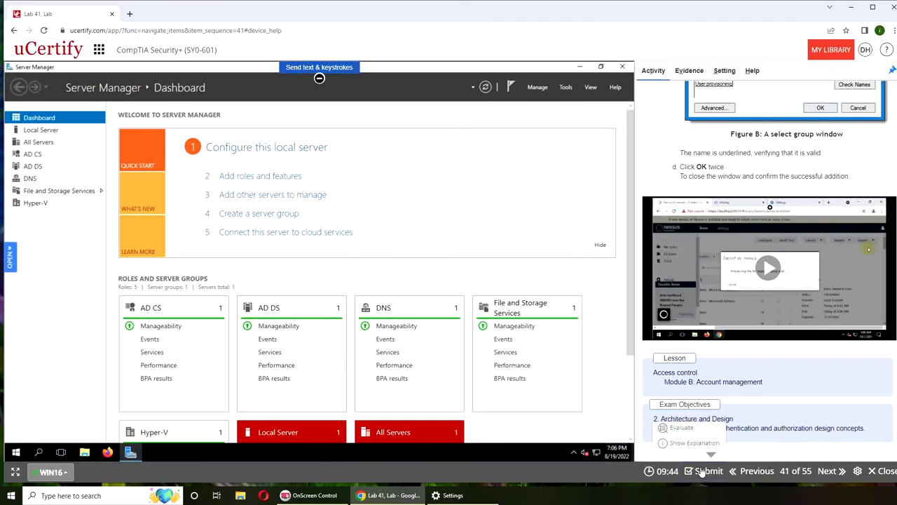
click(680, 430)
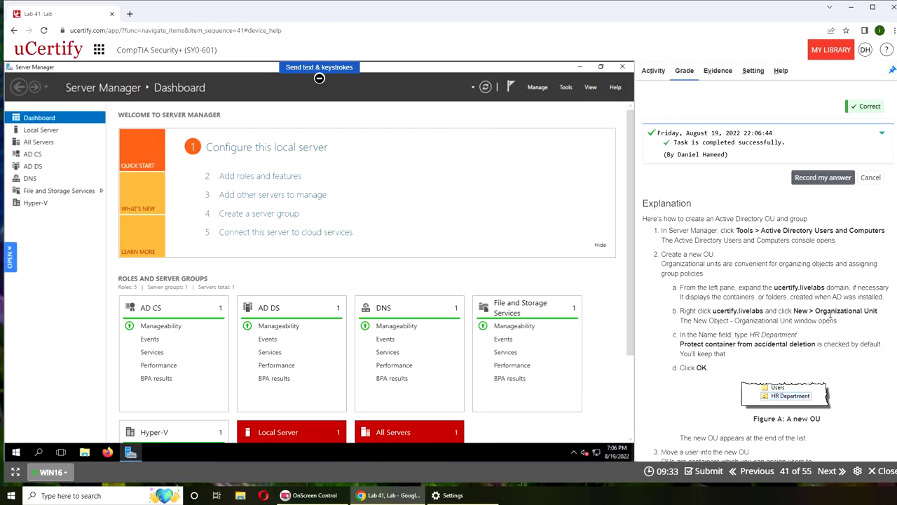
scroll(830, 316, down, 10)
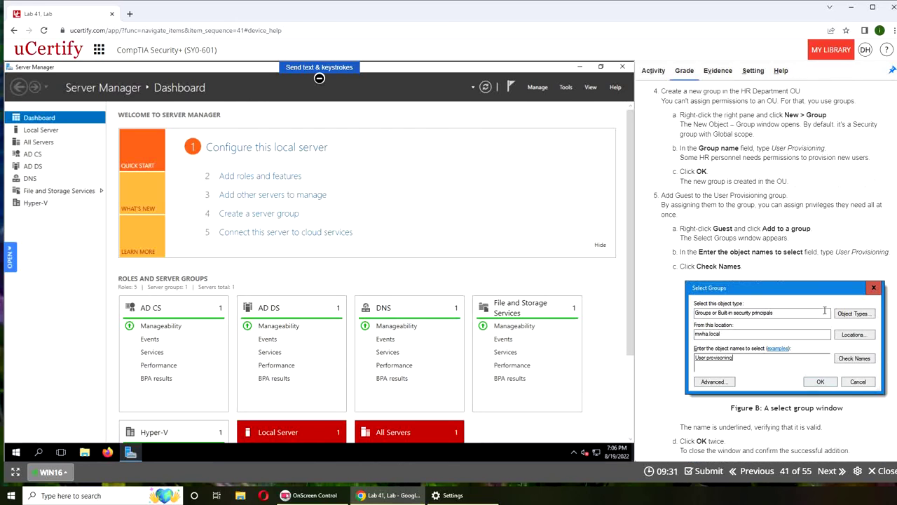